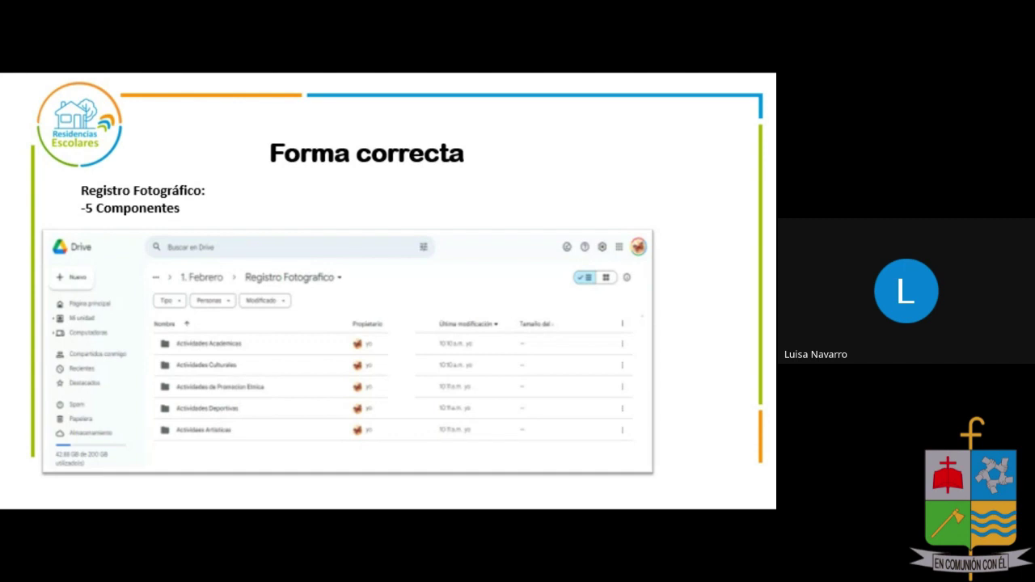
- Open the Ejemplo folder and review the files inside its 1. Febrero subfolder
key("Right")
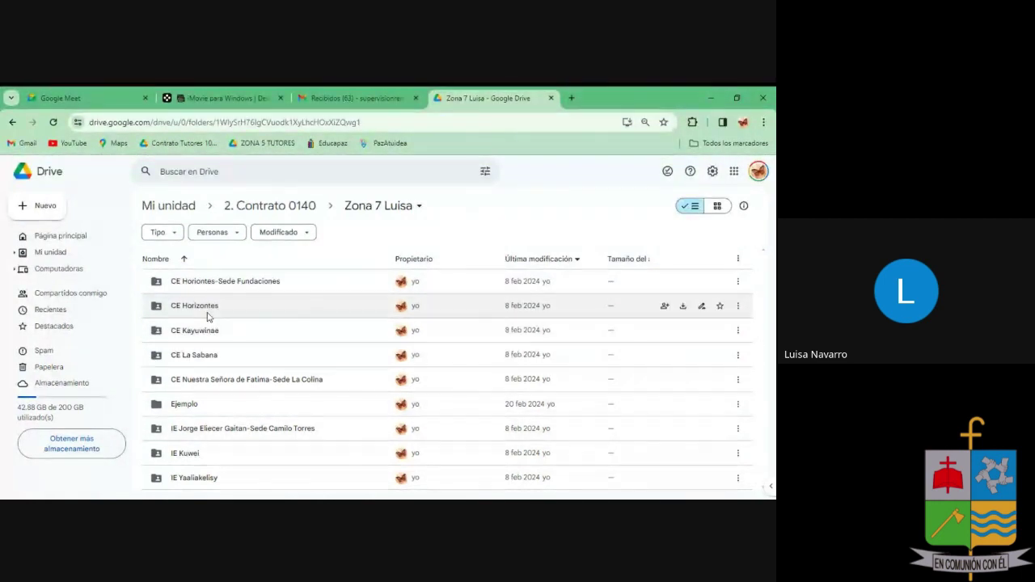
double_click(197, 414)
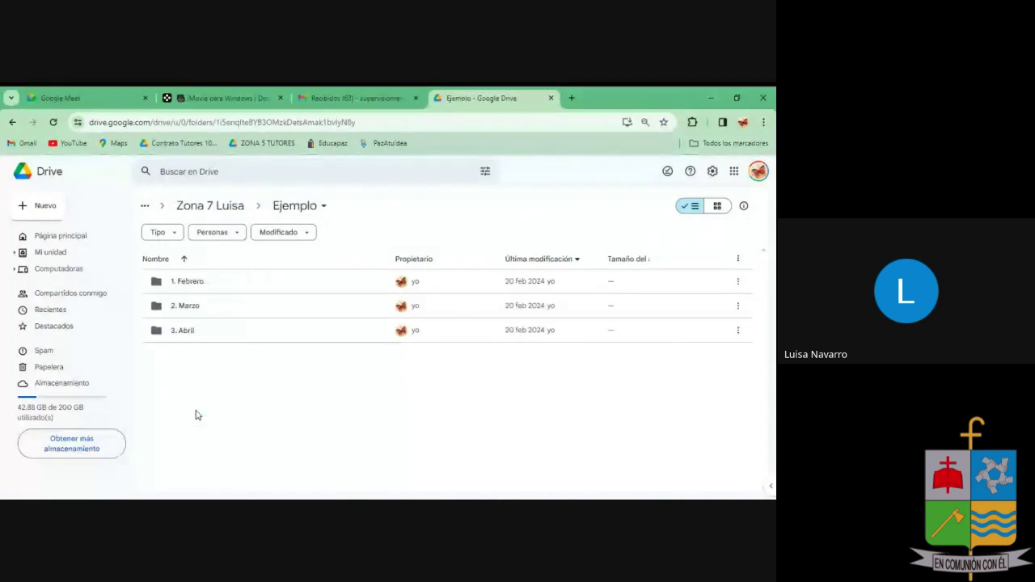
double_click(190, 283)
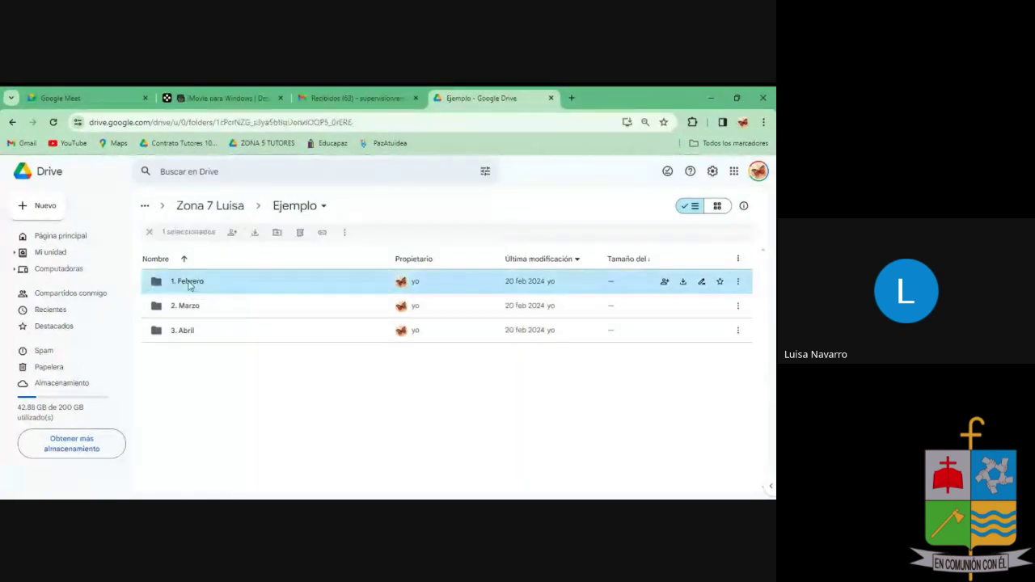
scroll(222, 316, "down", 1)
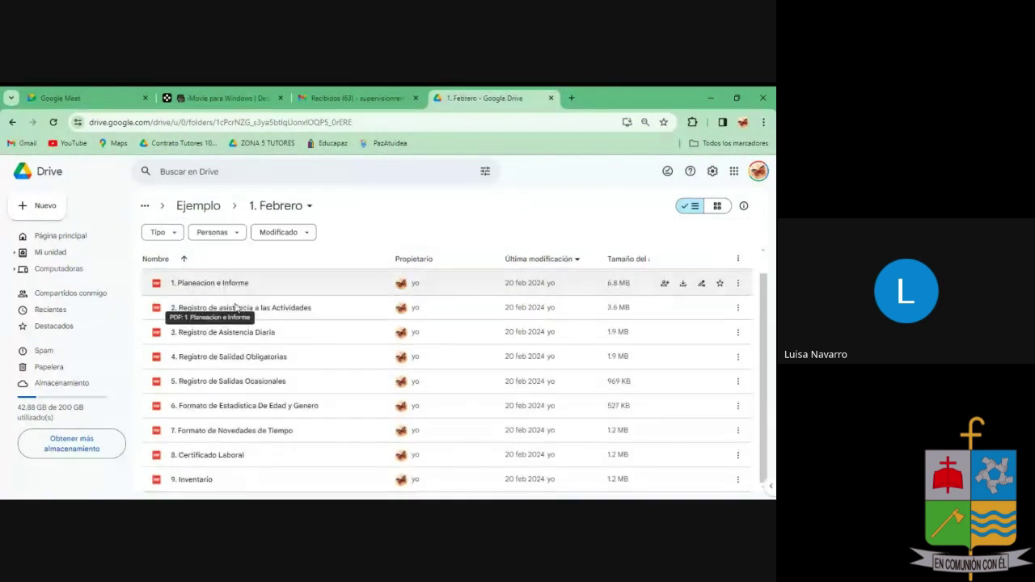
scroll(206, 412, "up", 1)
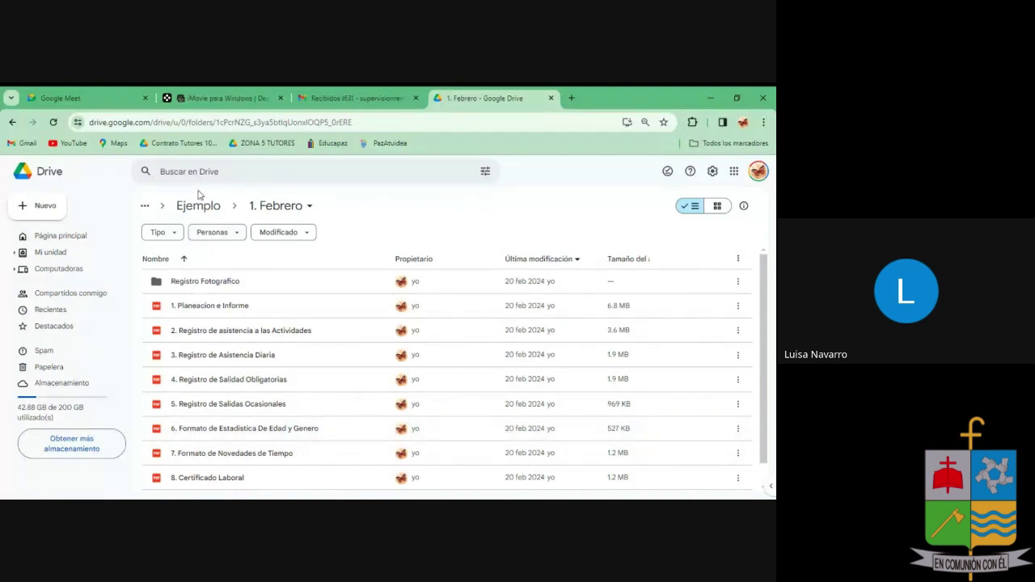
- Return to the Zona 7 folder and reopen the Ejemplo folder
left_click(198, 204)
left_click(196, 203)
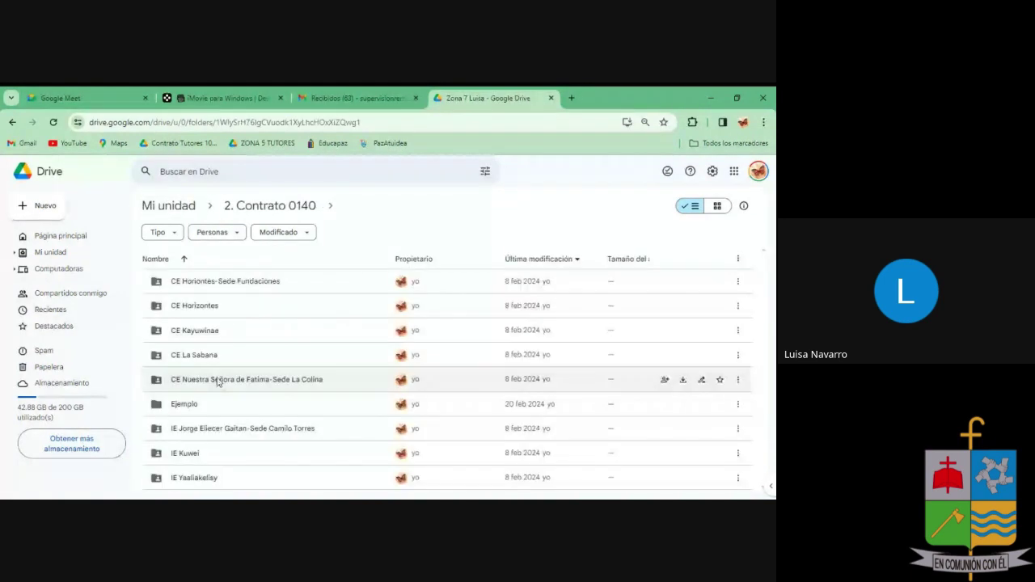
left_click(197, 405)
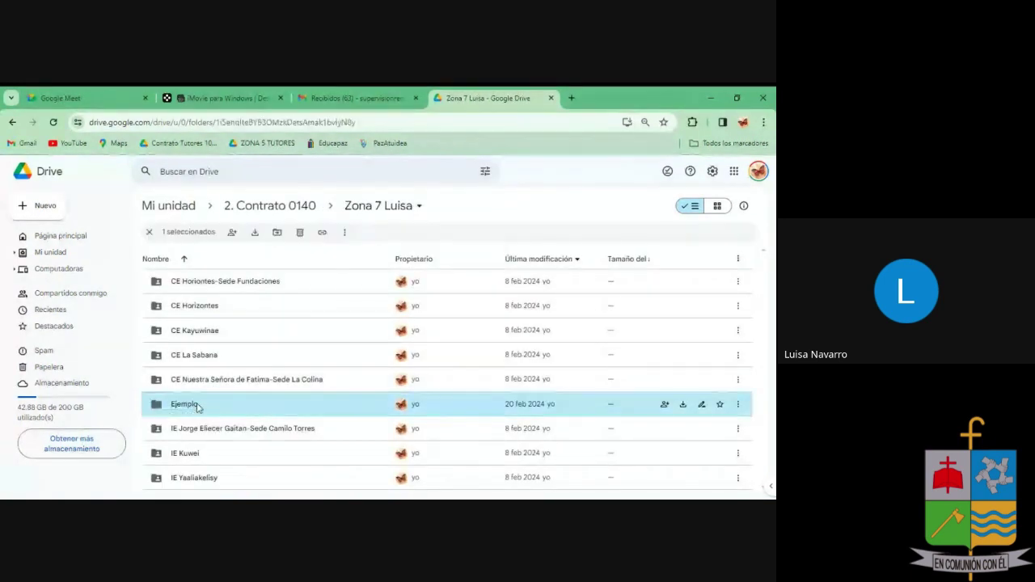
double_click(197, 406)
- Create a new folder named Mayo inside the Ejemplo folder
left_click(41, 206)
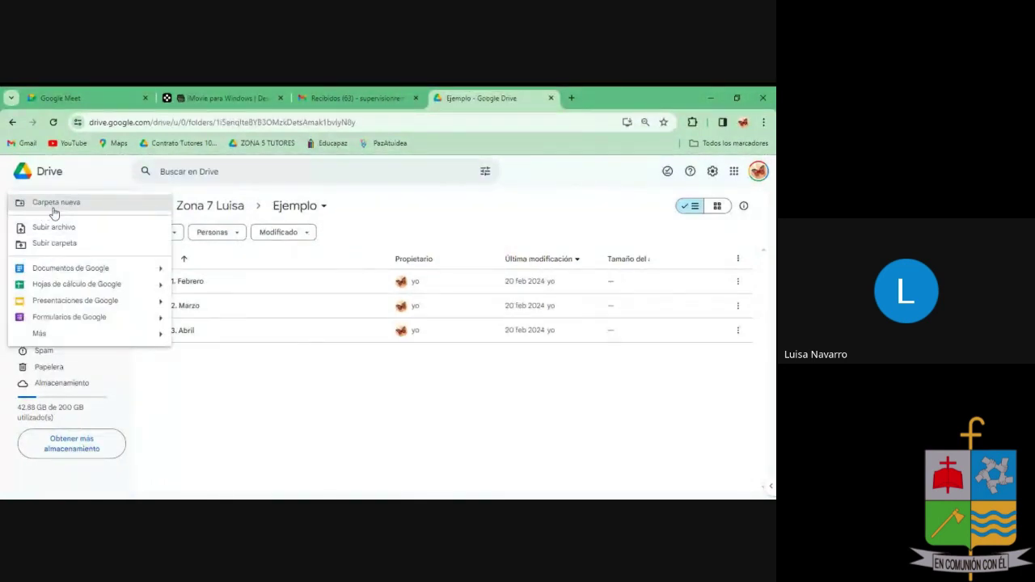
left_click(233, 386)
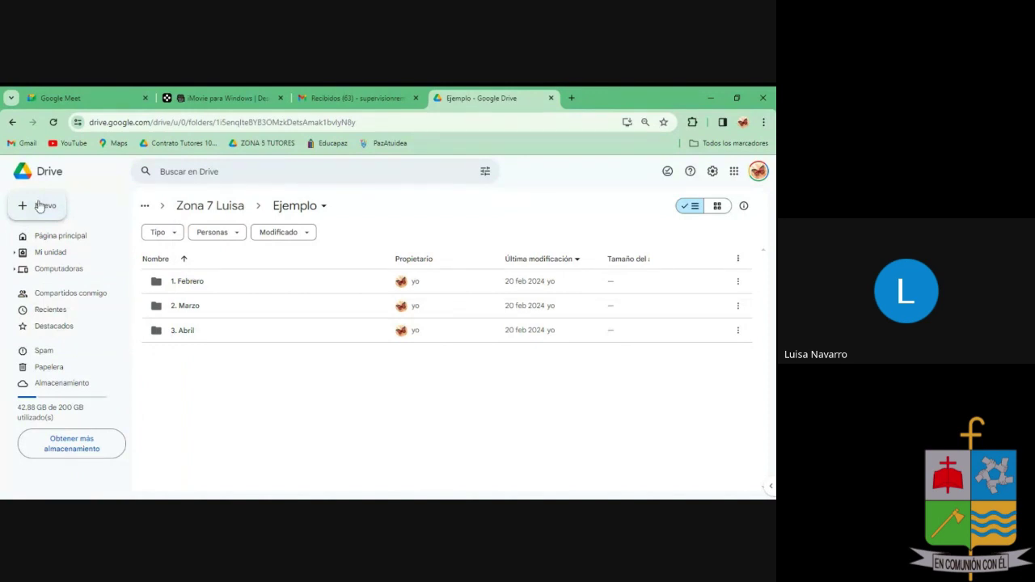
left_click(39, 207)
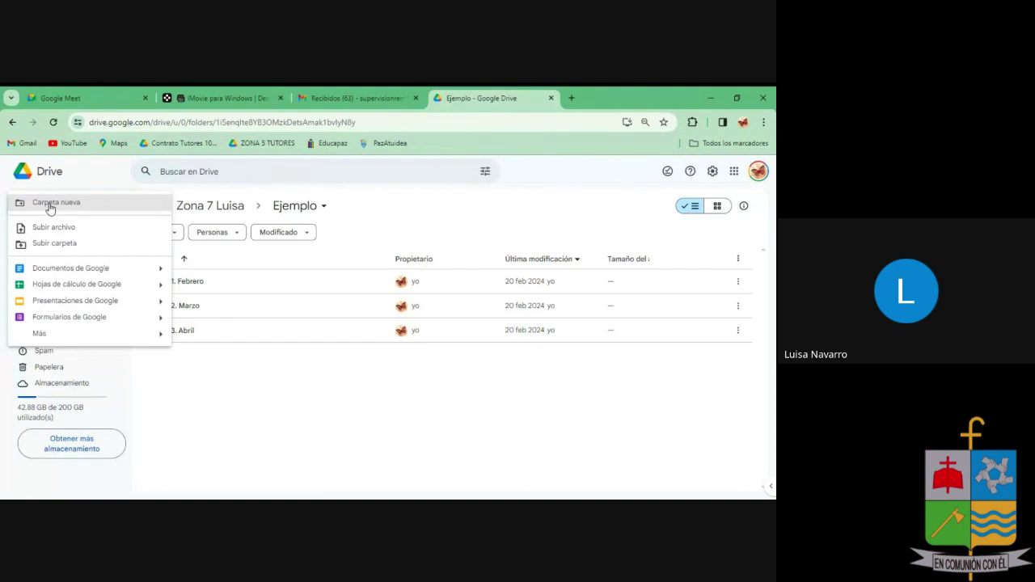
left_click(50, 207)
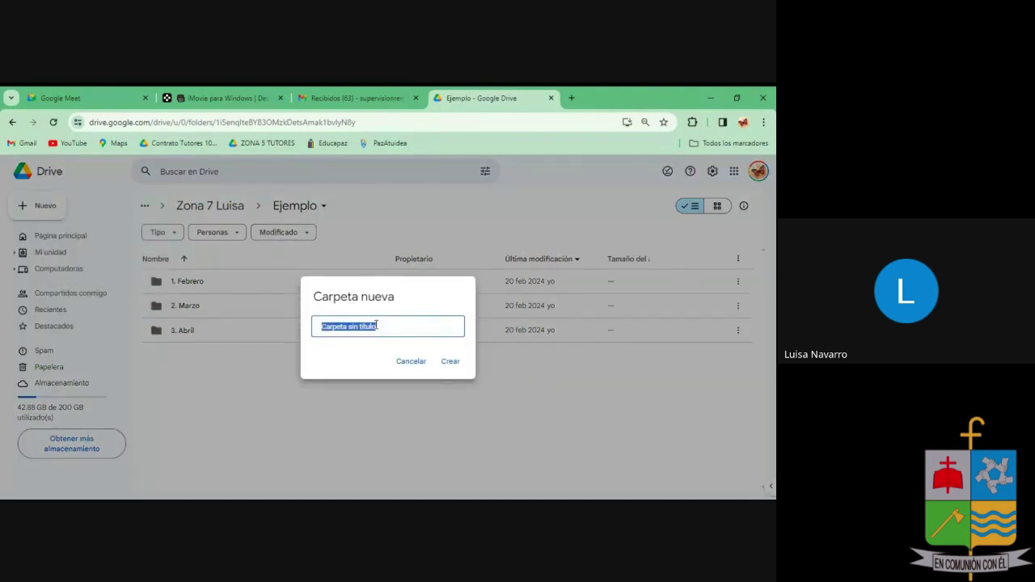
key("BackSpace")
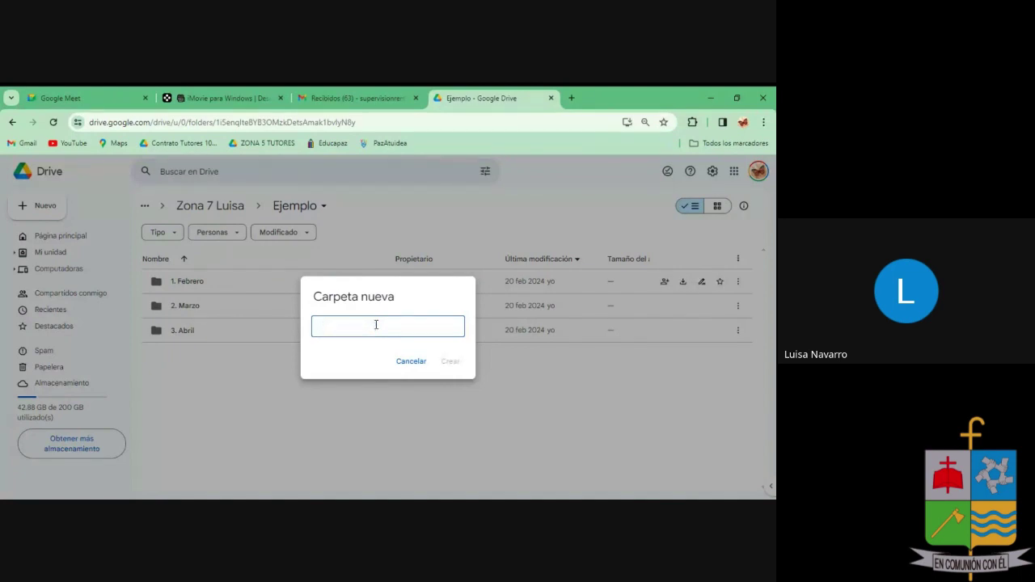
type("Mayo")
left_click(451, 363)
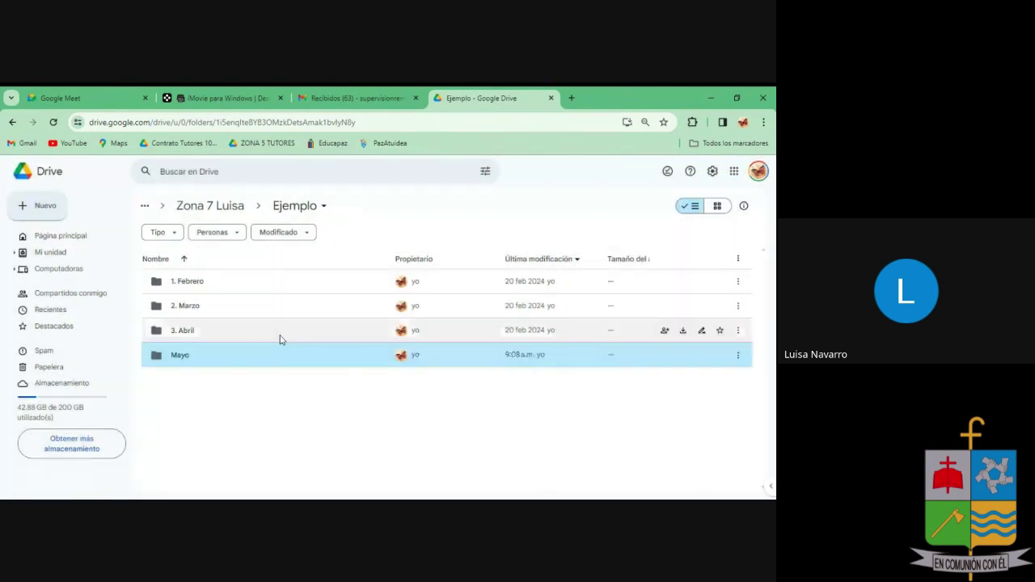
left_click(250, 385)
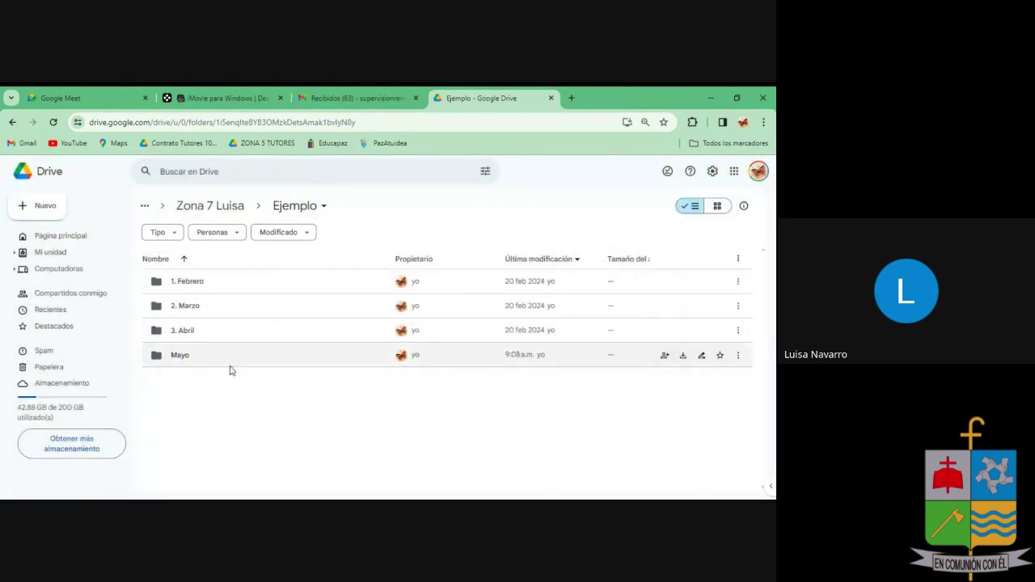
- Open the Mayo folder and create a subfolder named Registro Fotografico in it
double_click(228, 360)
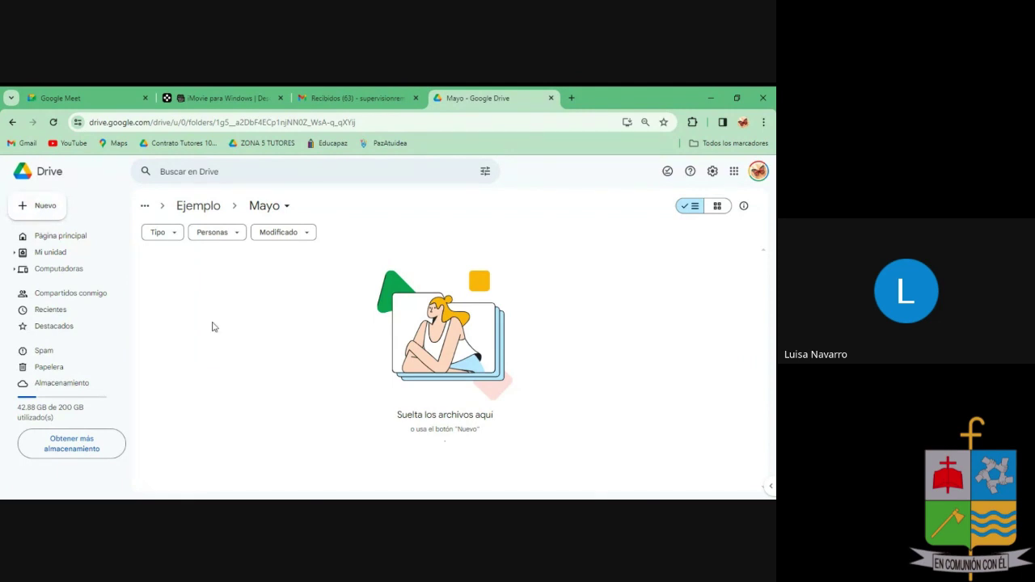
left_click(55, 210)
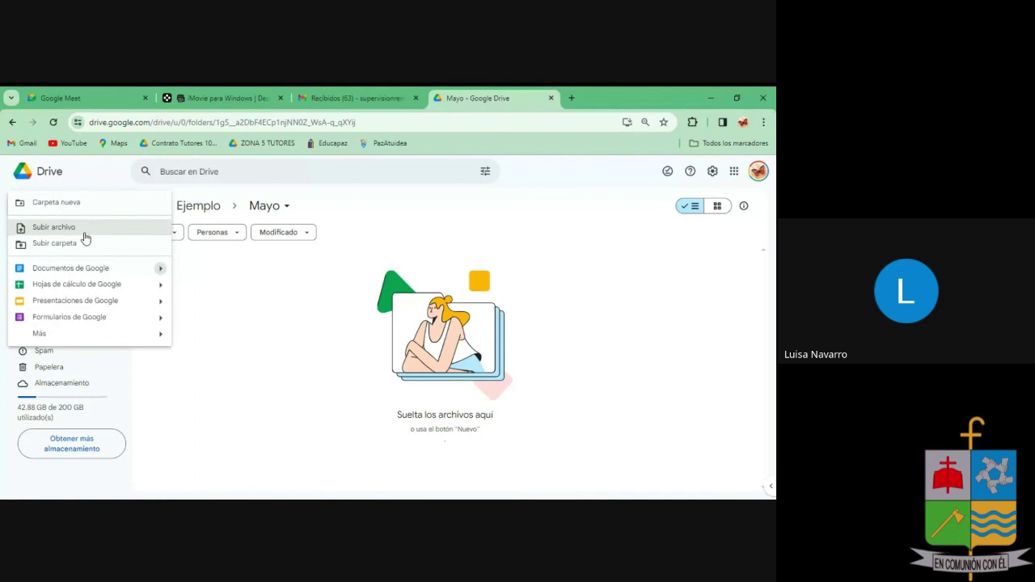
type("Fo")
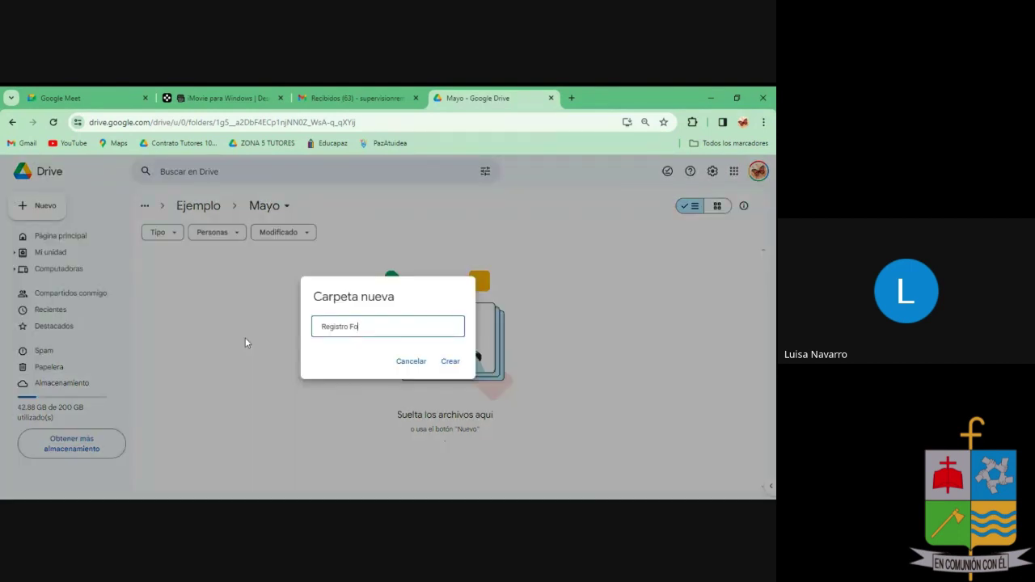
type("tografico")
left_click(453, 362)
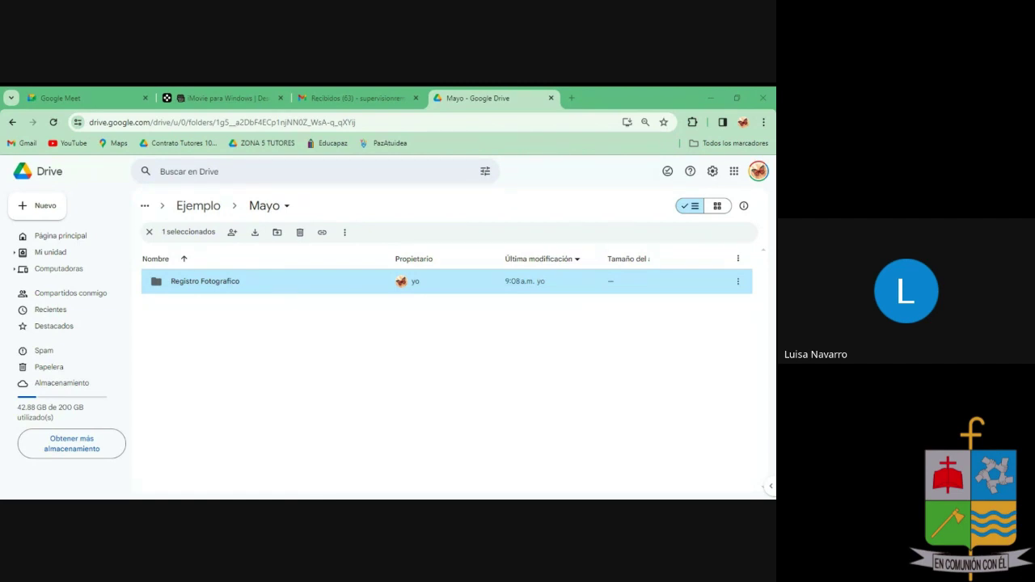
- Upload the PDFs 1. Planeacion e Informe and 2. Registro de asistencia a las Actividades from the computer into the Mayo folder
left_click_drag(248, 316, 191, 354)
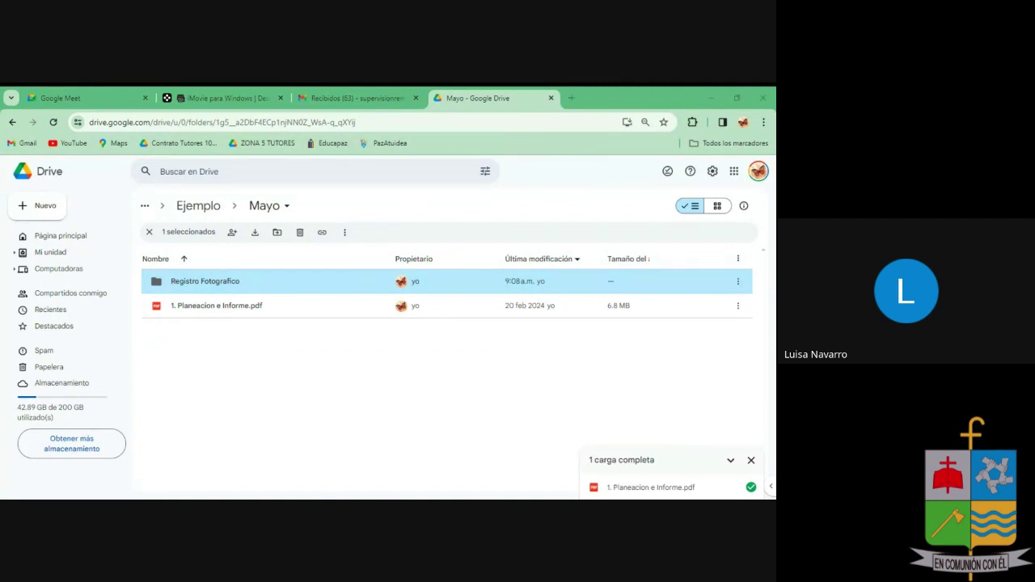
left_click_drag(225, 352, 181, 380)
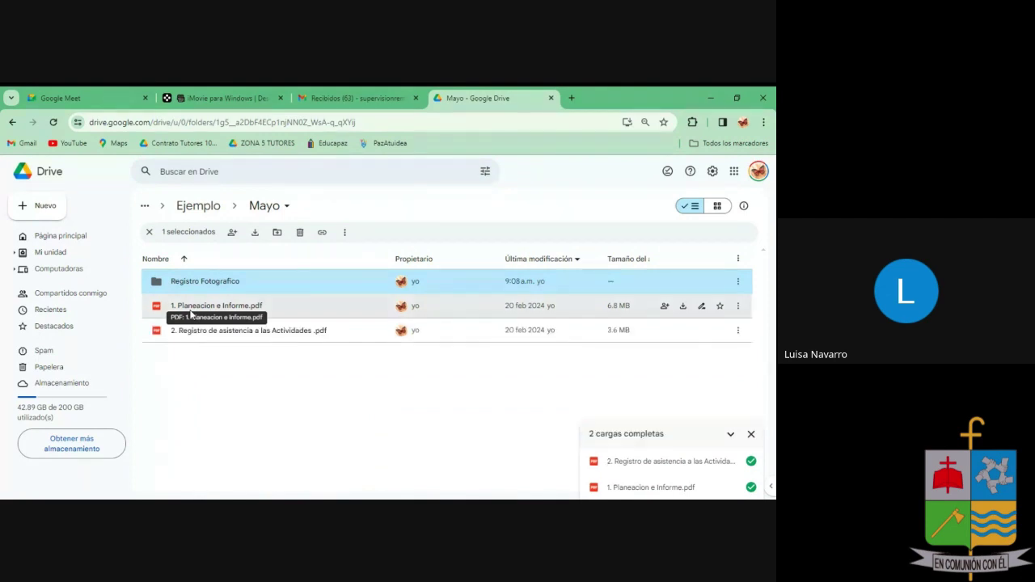
- Rename the first uploaded PDF as 1. Planeacion e Informe, without the .pdf extension
right_click(192, 315)
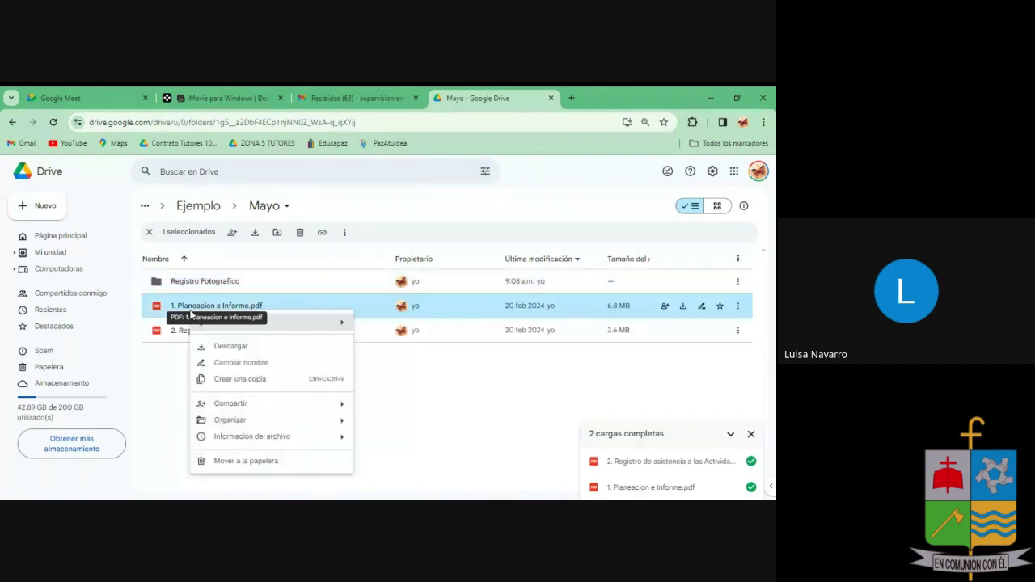
left_click(229, 364)
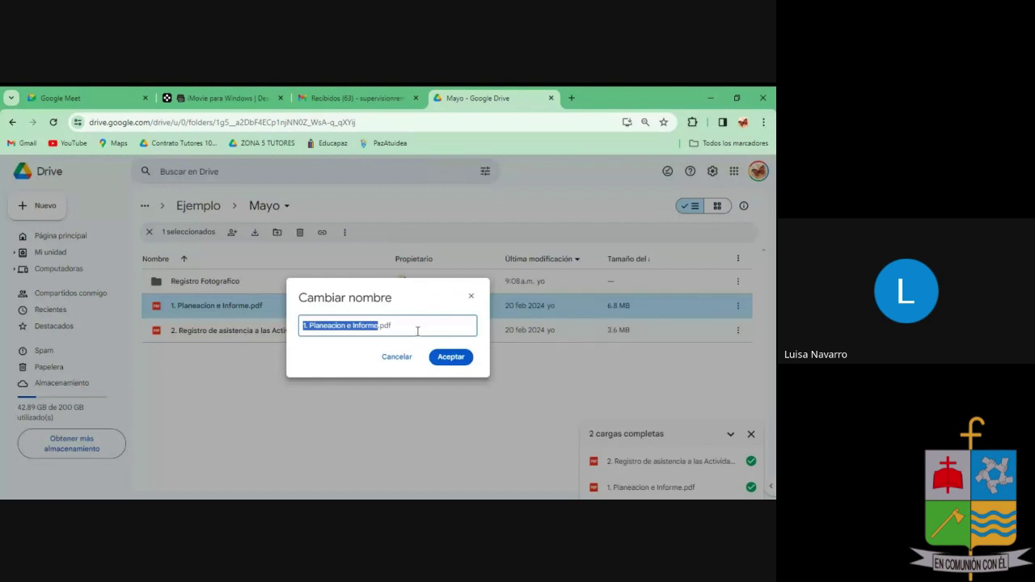
left_click(417, 331)
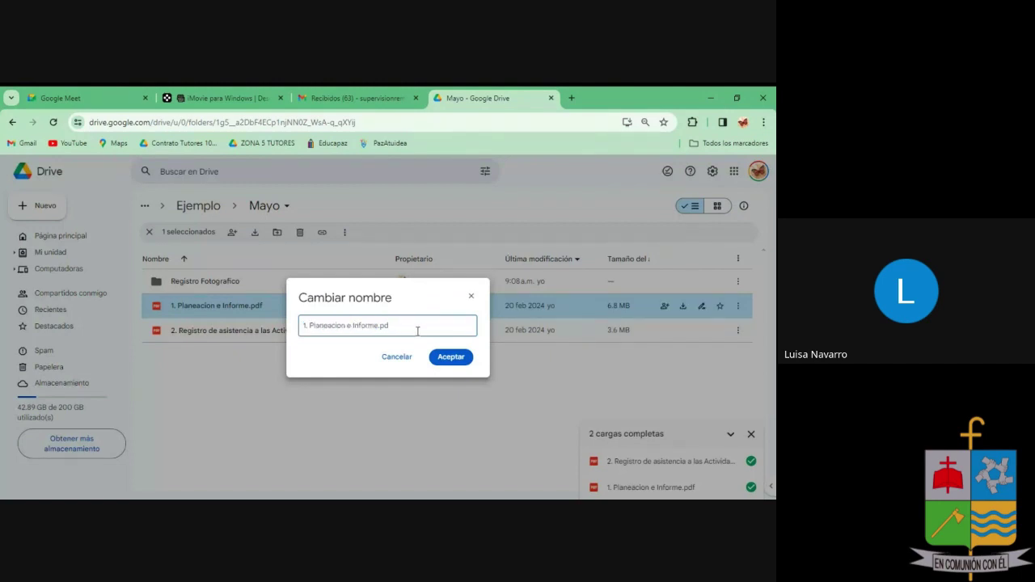
key("BackSpace")
key("BackSpace")
key("BackSpace")
key("BackSpace")
left_click(450, 357)
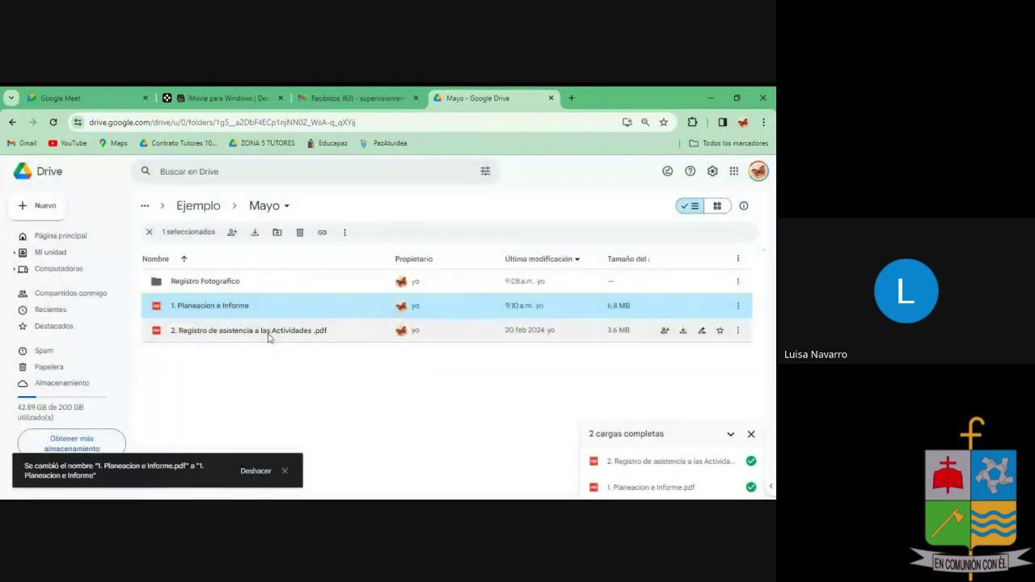
- Rename the second uploaded PDF as 2. Registro de asistencia a las Actividades, without the .pdf extension
right_click(267, 331)
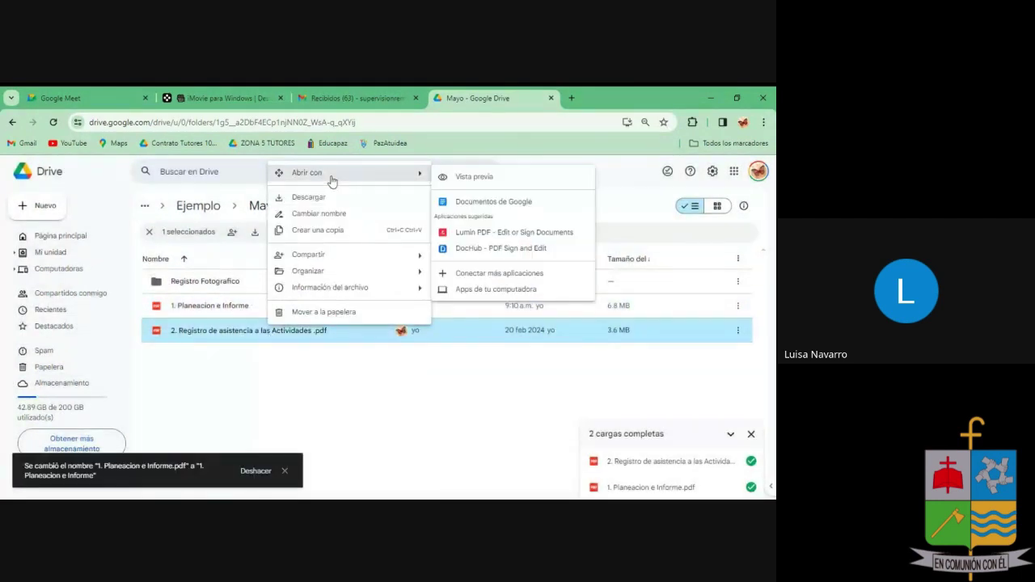
left_click(323, 213)
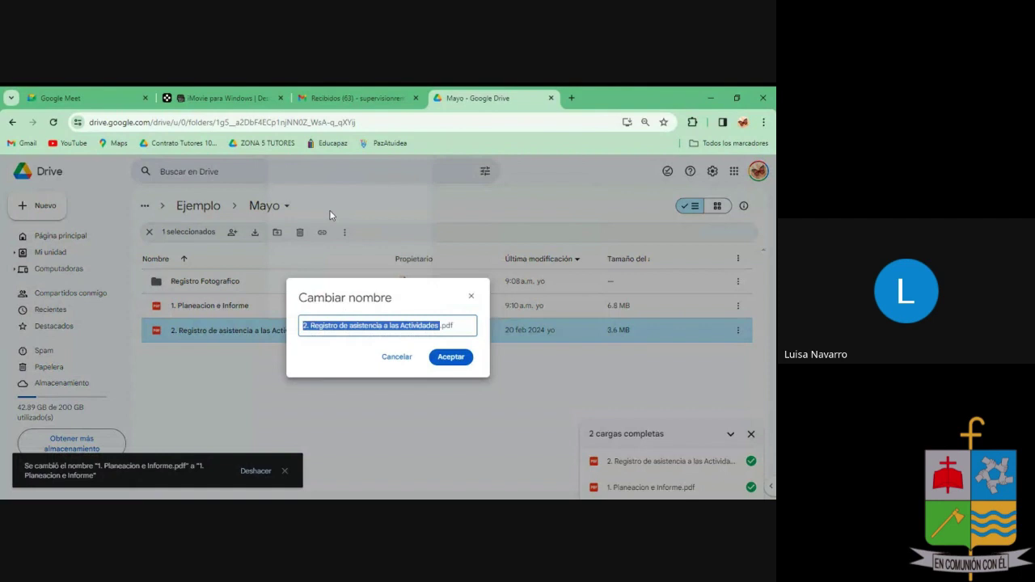
left_click(467, 325)
key("BackSpace")
key("BackSpace")
key("BackSpace")
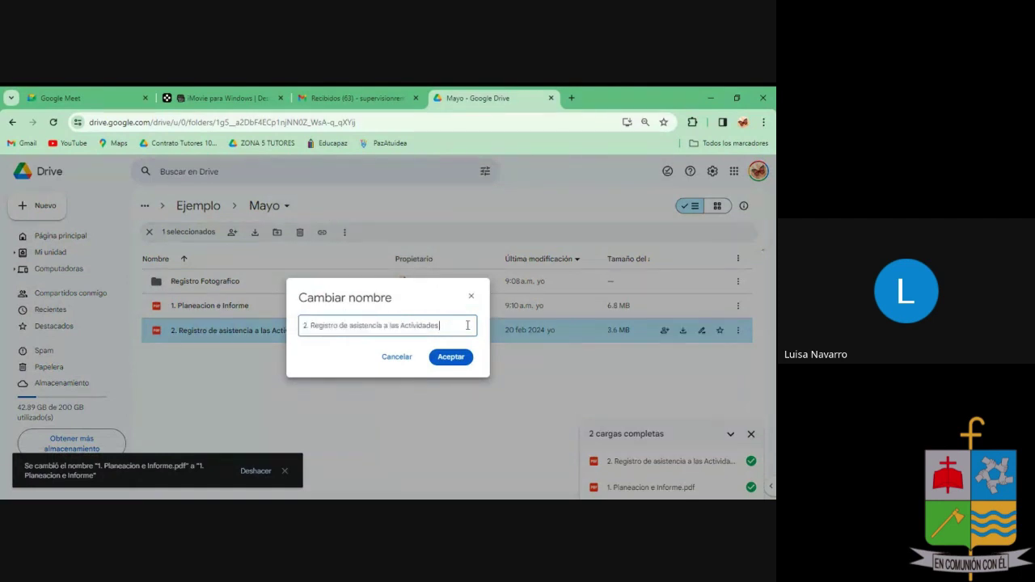
key("Return")
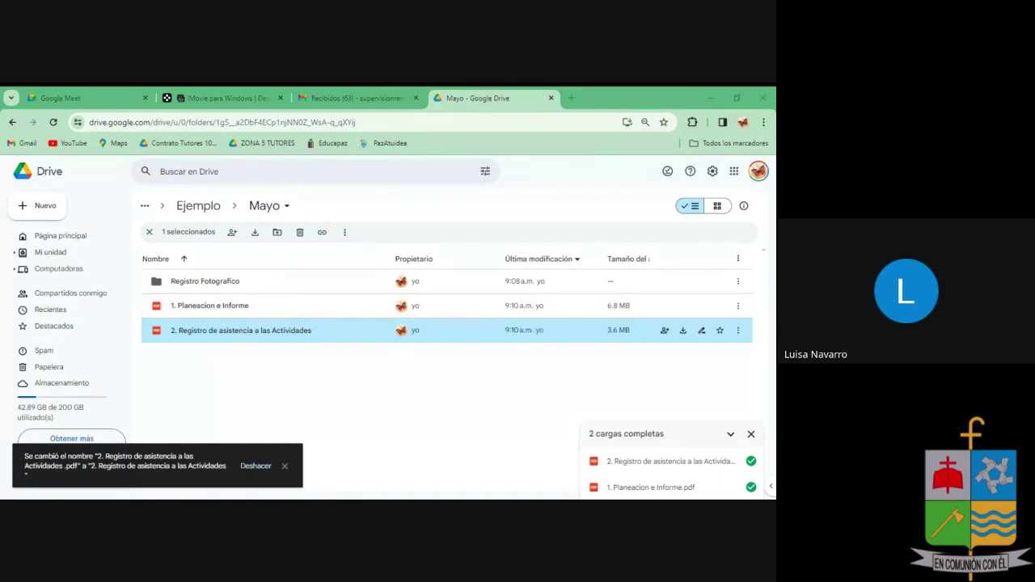
- Upload the PDF 3. Registro de Asistencia Diaria from the computer into the Mayo folder
left_click_drag(5, 404, 238, 407)
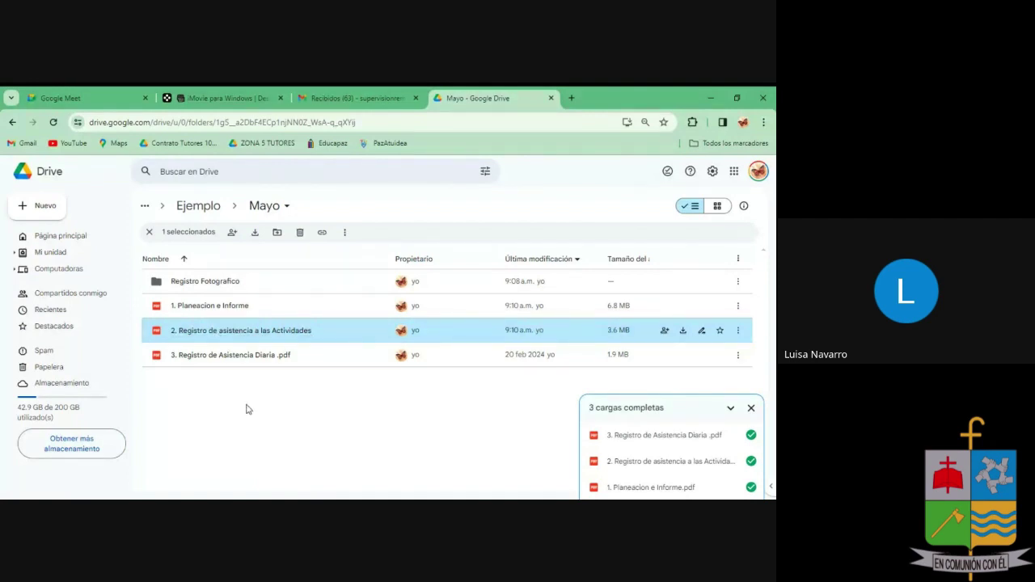
- Open the 2. Registro de asistencia a las Actividades PDF and examine the scanned attendance sheets on its pages
double_click(237, 333)
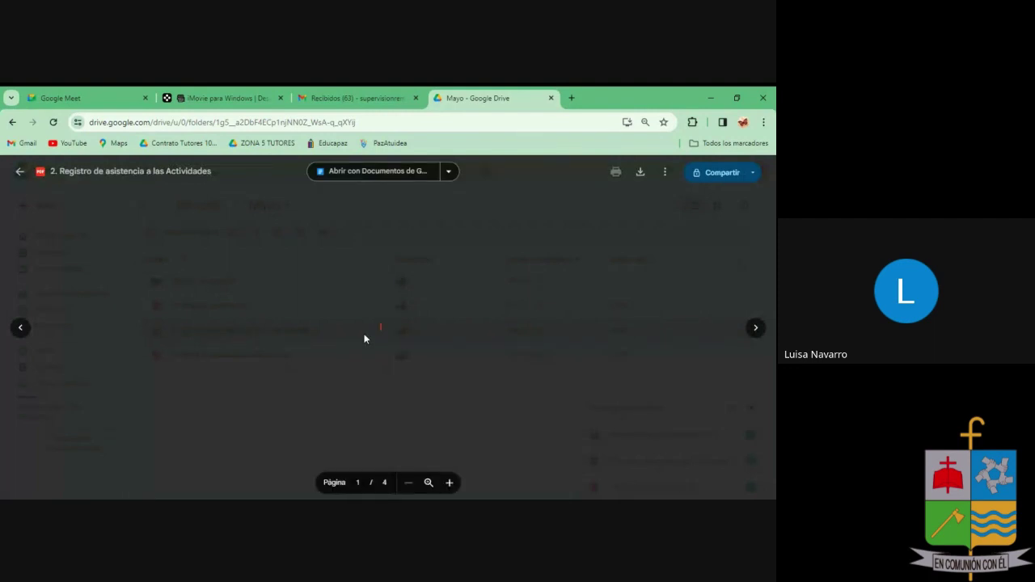
scroll(375, 368, "down", 3)
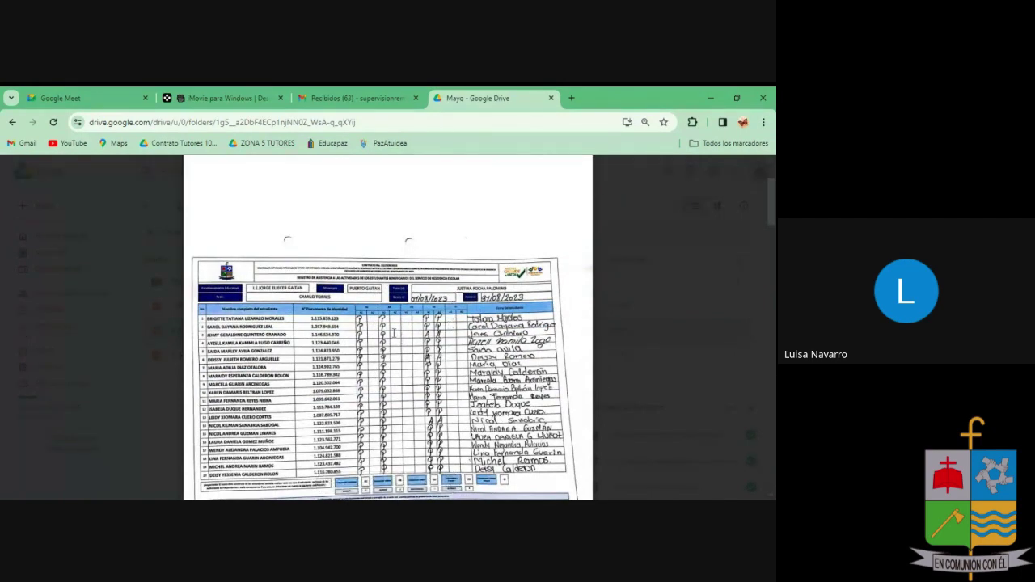
scroll(394, 333, "down", 10)
scroll(470, 285, "down", 5)
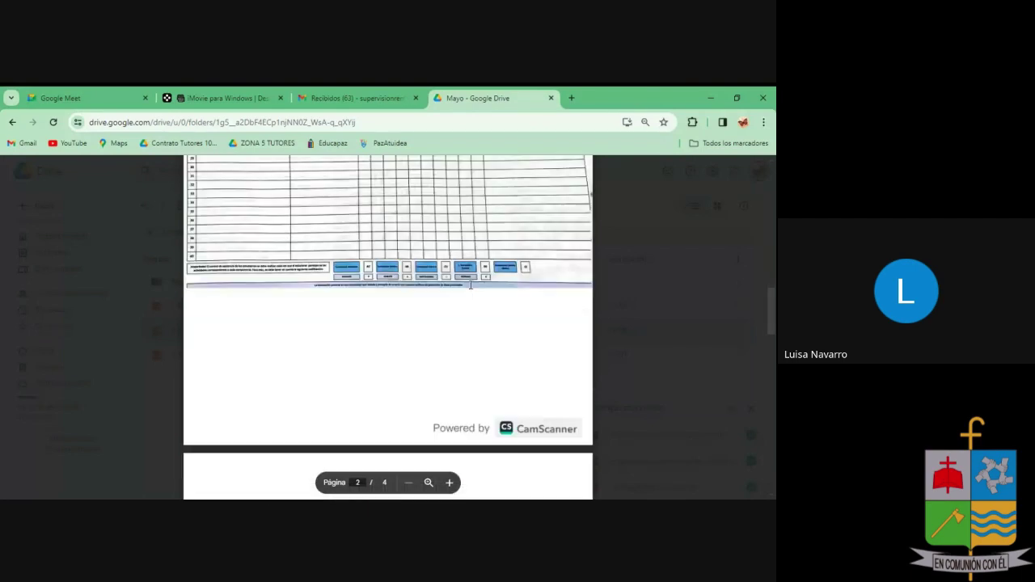
scroll(471, 285, "down", 4)
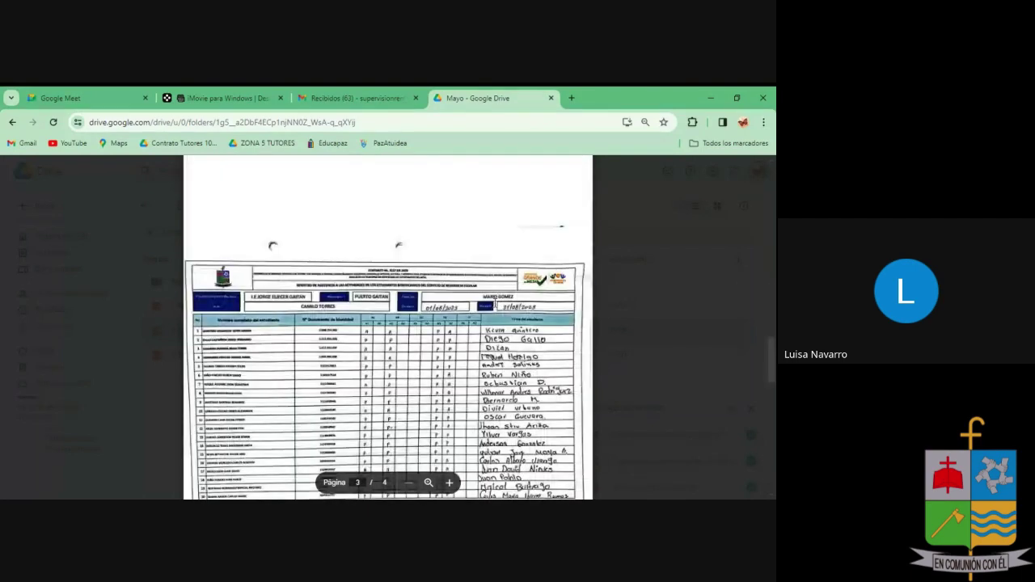
scroll(388, 324, "up", 8)
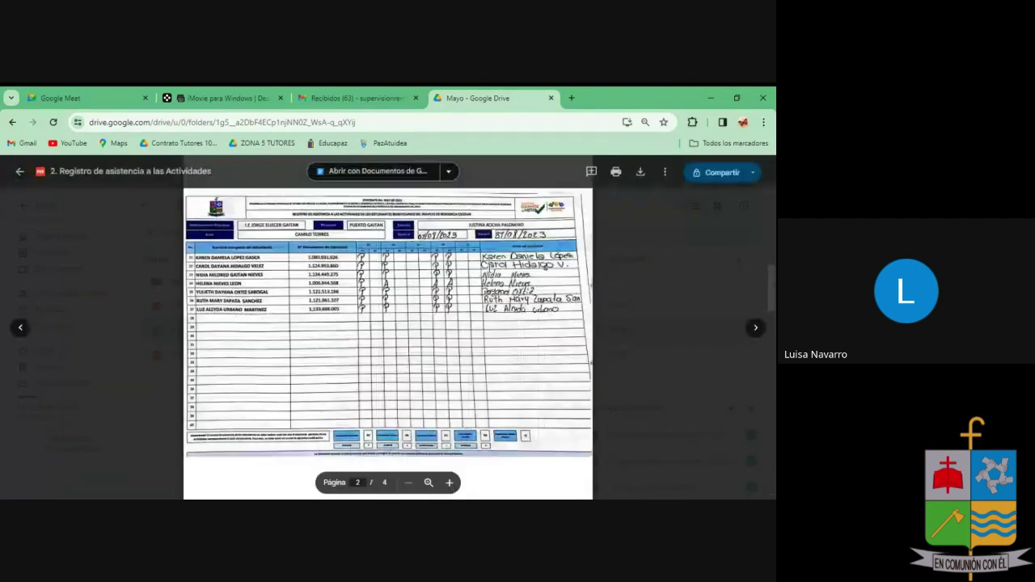
scroll(388, 340, "up", 8)
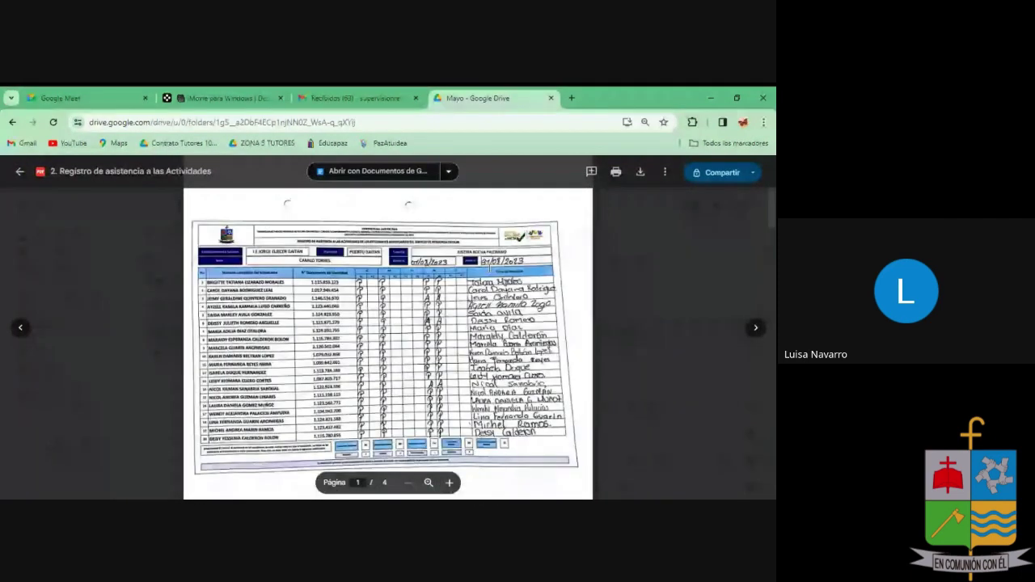
- Review the student lists, attendance marks and signatures on pages 1 and 2 of the activities attendance PDF, and close its preview
scroll(446, 341, "down", 5)
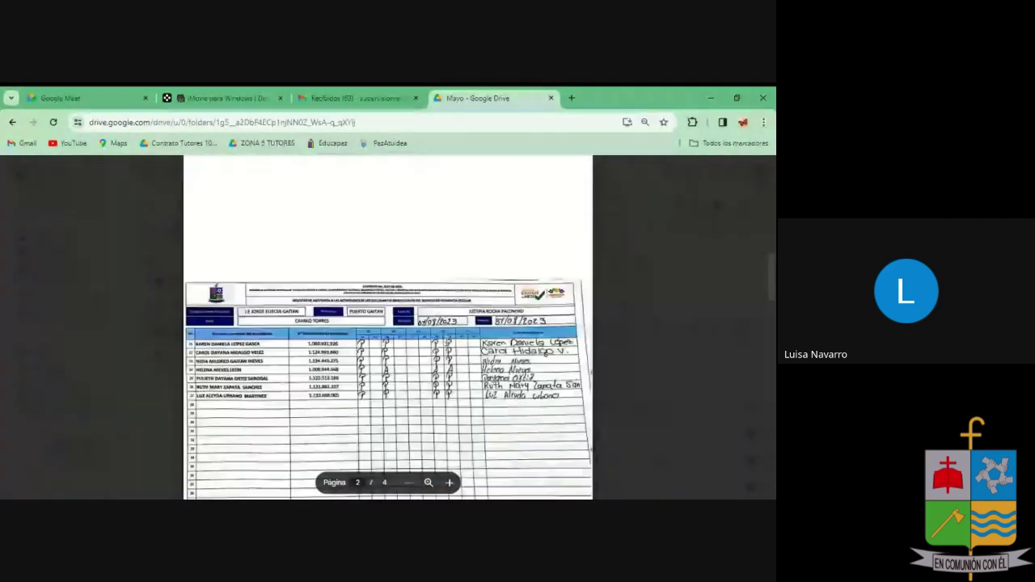
scroll(445, 341, "down", 5)
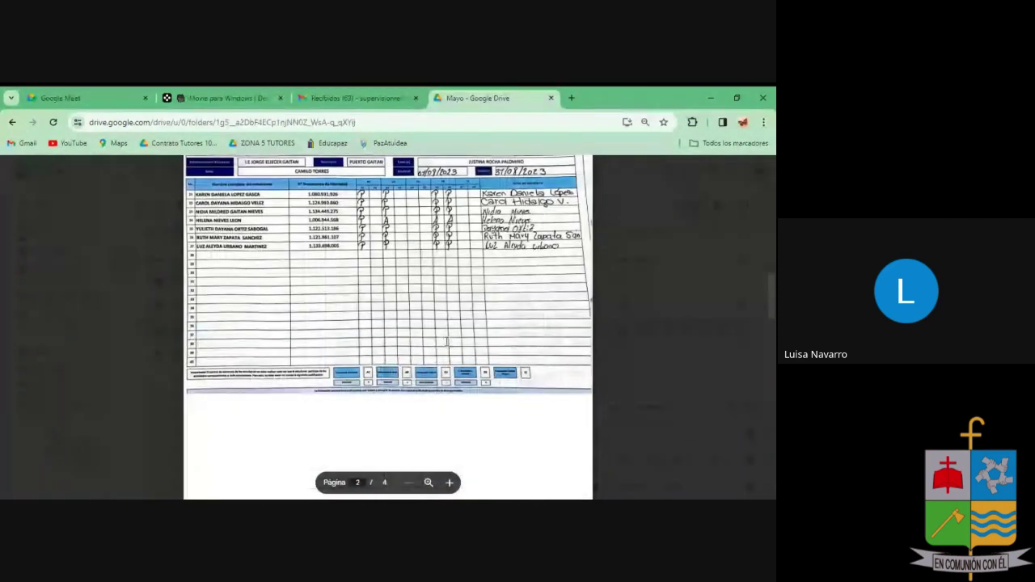
scroll(446, 341, "up", 10)
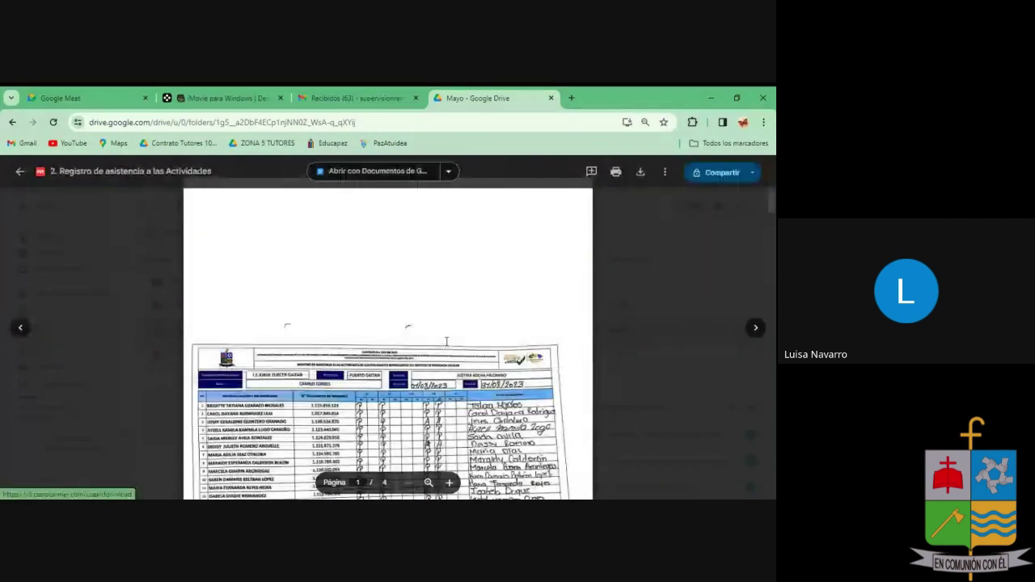
scroll(60, 270, "down", 1)
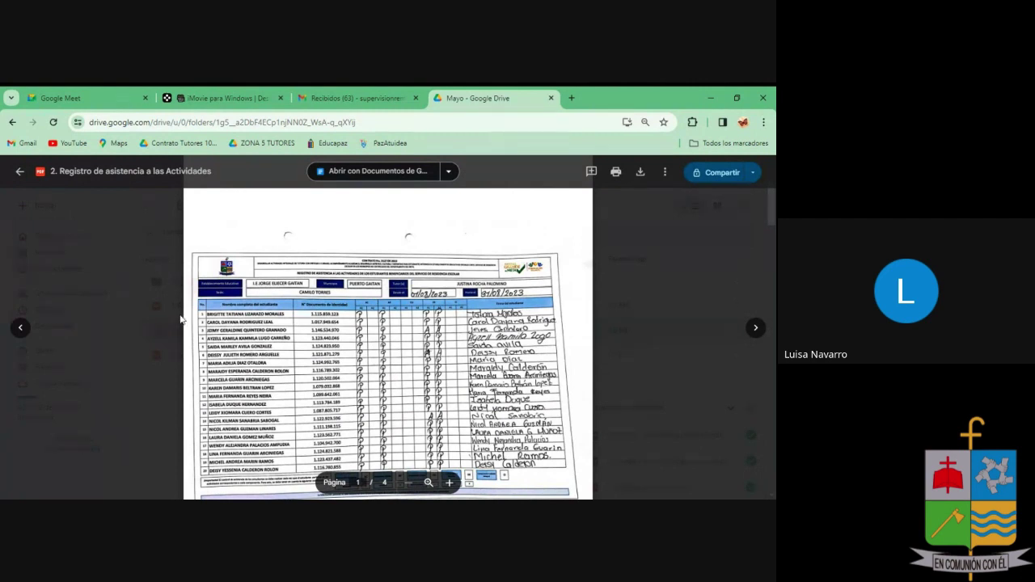
scroll(270, 335, "down", 3)
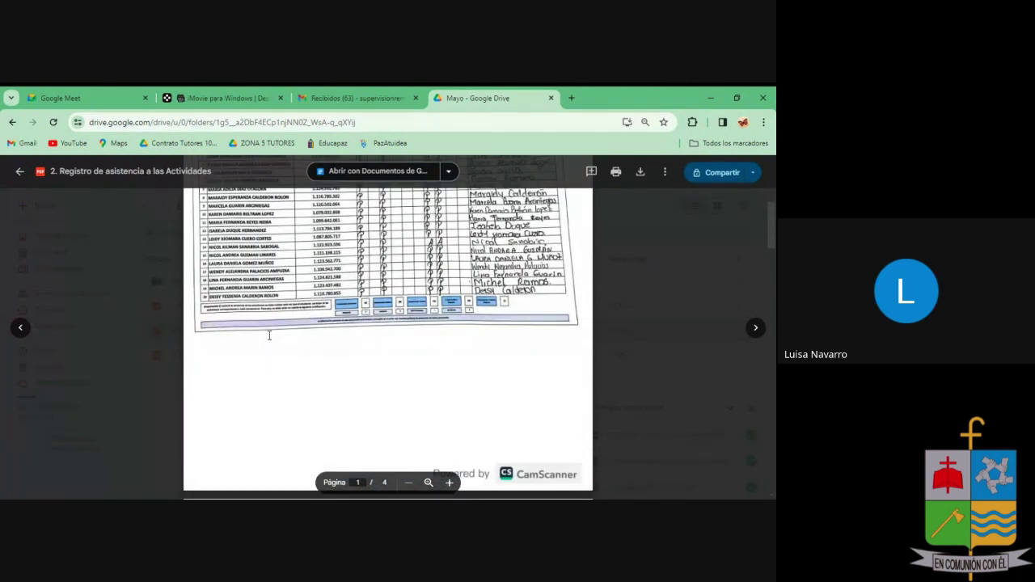
scroll(270, 335, "down", 8)
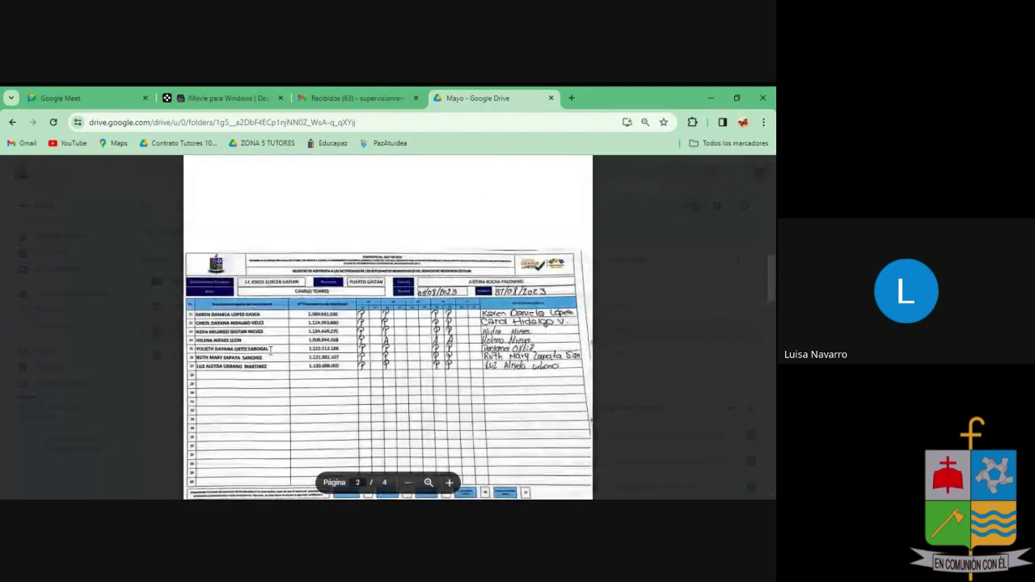
scroll(270, 350, "up", 10)
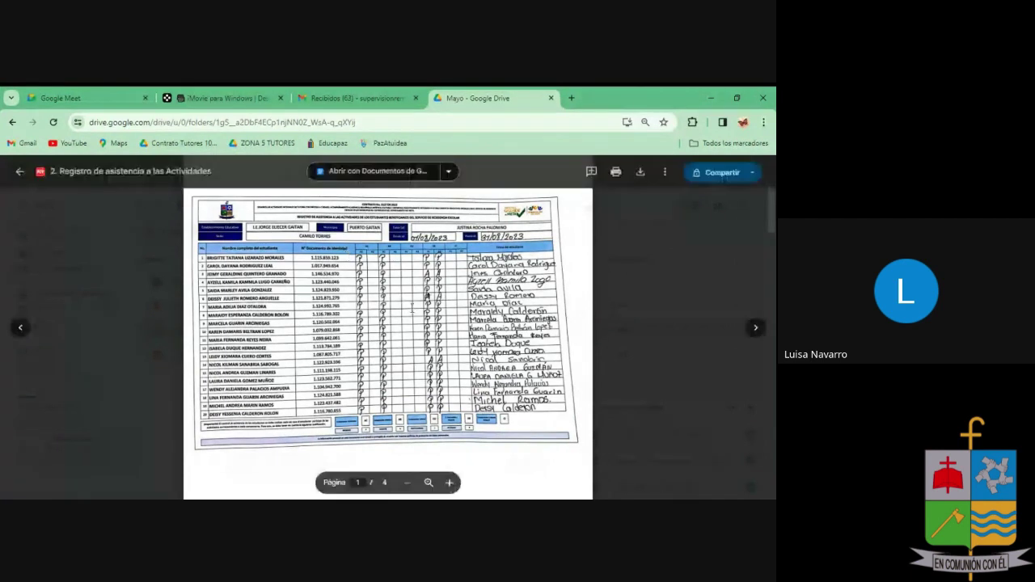
scroll(388, 292, "down", 1)
scroll(412, 308, "up", 3)
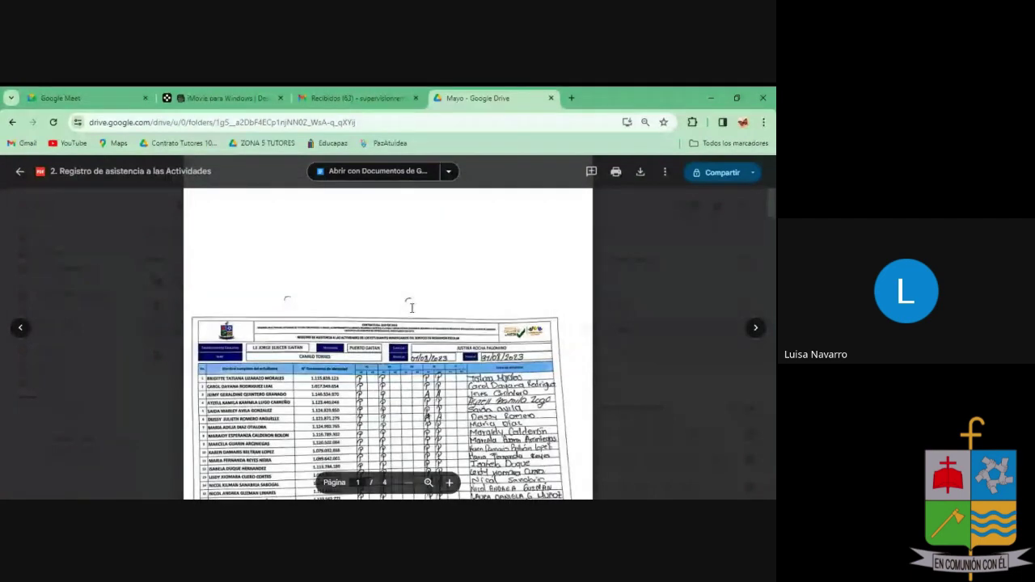
scroll(412, 308, "down", 2)
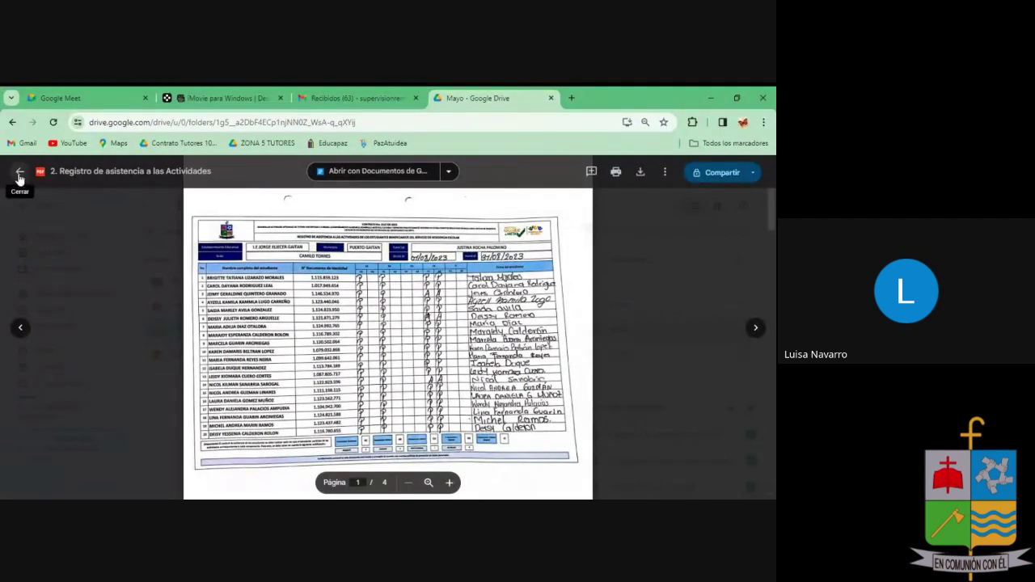
left_click(20, 176)
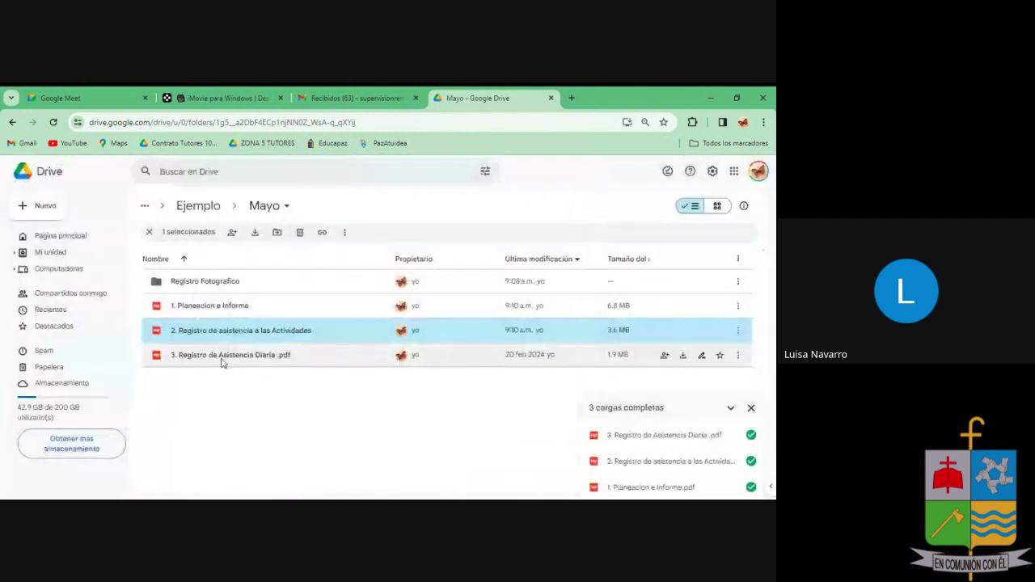